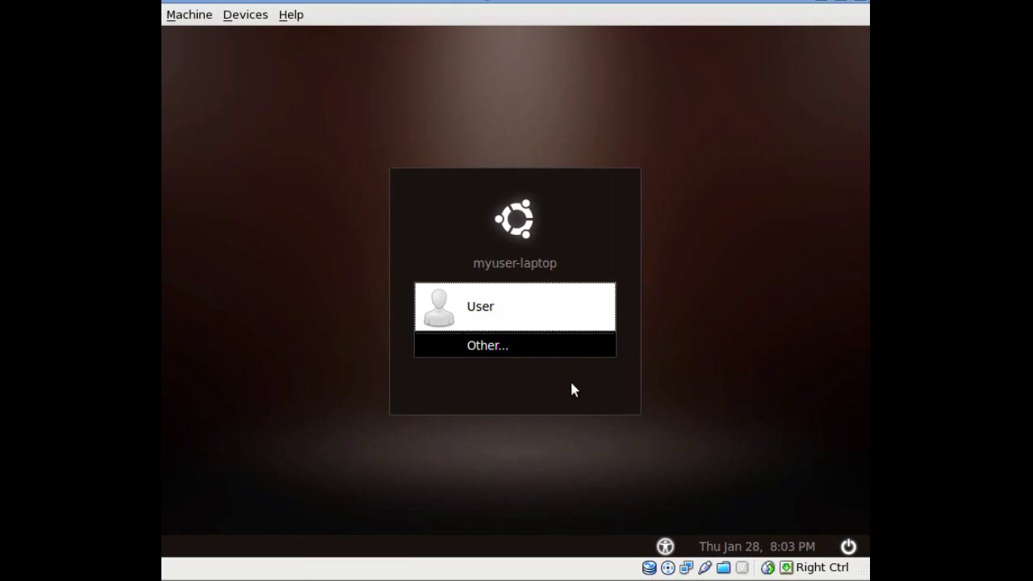
# Try to log in as User by entering the account password
pyautogui.click(572, 317)
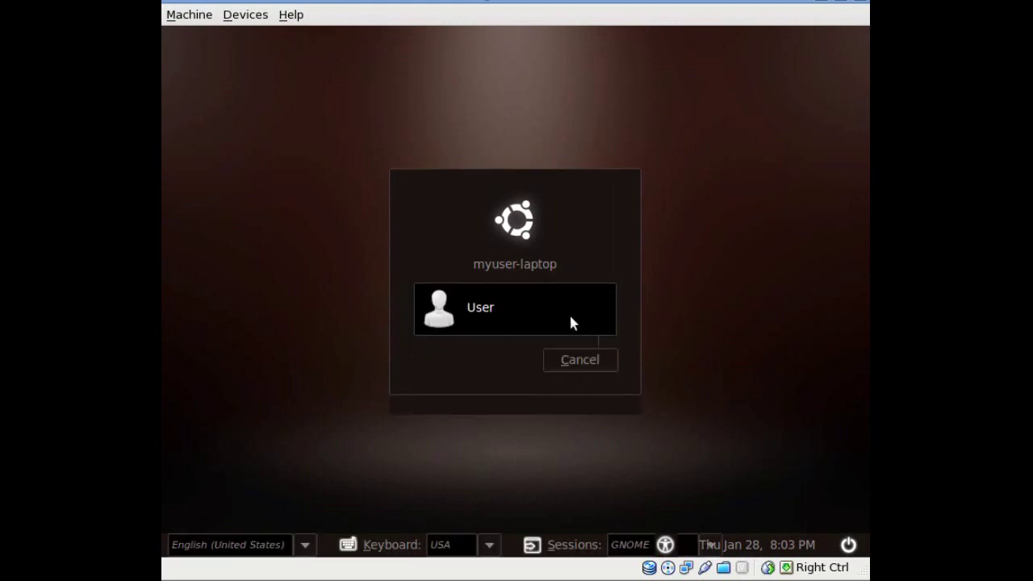
pyautogui.write('*******')
pyautogui.press('Return')
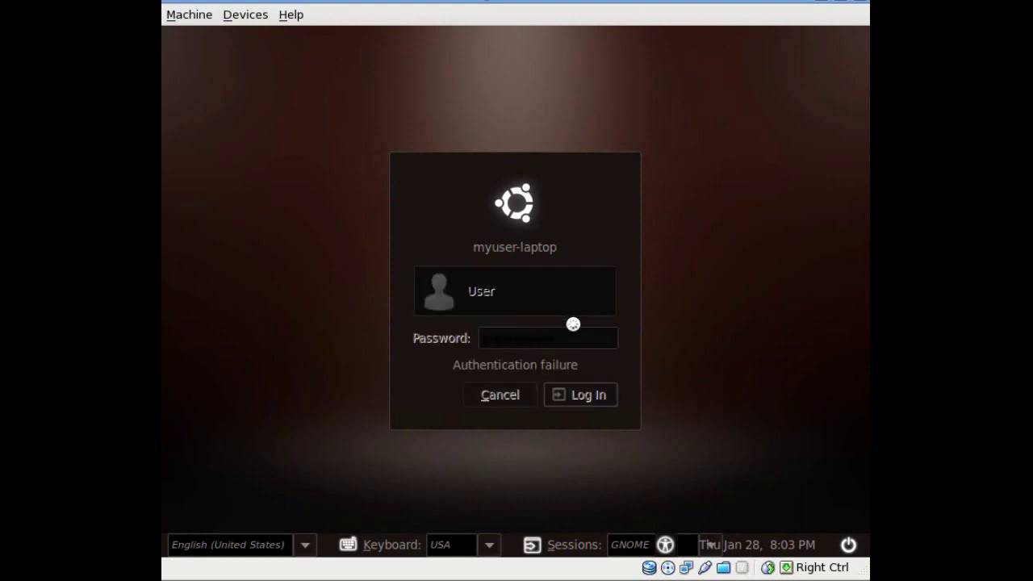
# Restart the machine from the login screen and highlight the Ubuntu, Linux 2.6.31-14-generic (recovery mode) entry in the GRUB boot menu
pyautogui.click(849, 548)
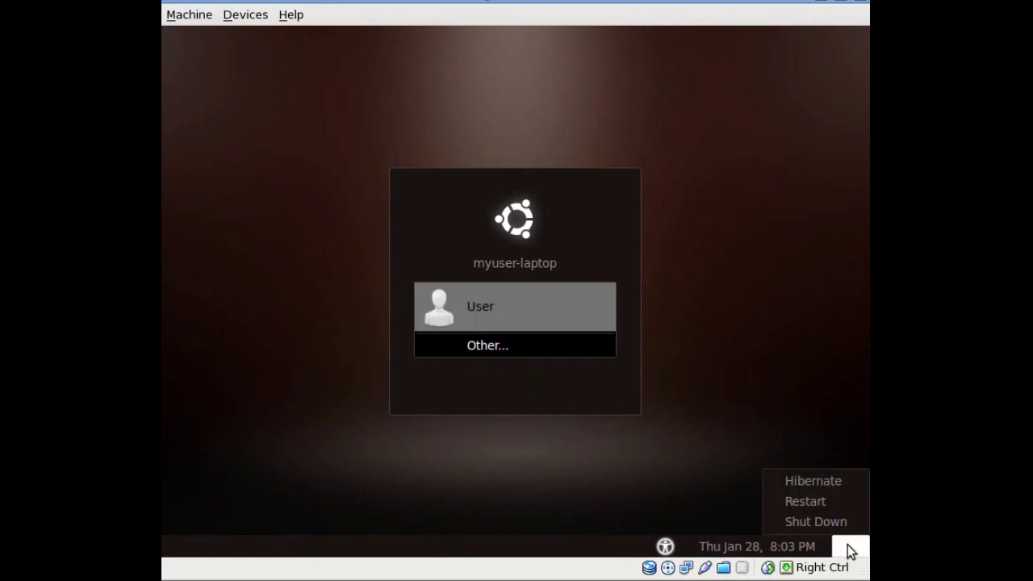
pyautogui.click(815, 502)
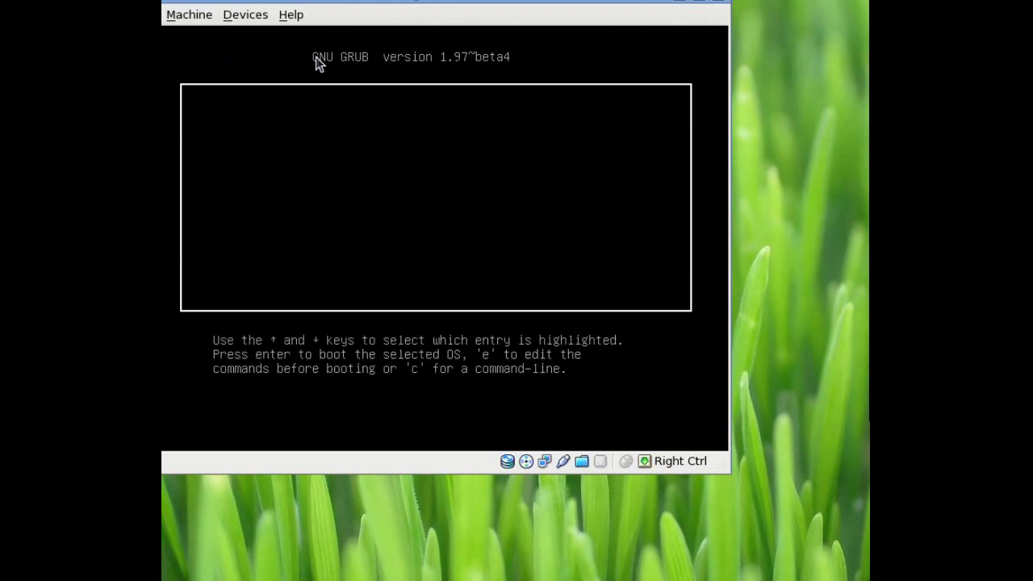
pyautogui.press('Down')
pyautogui.press('Down')
pyautogui.press('Down')
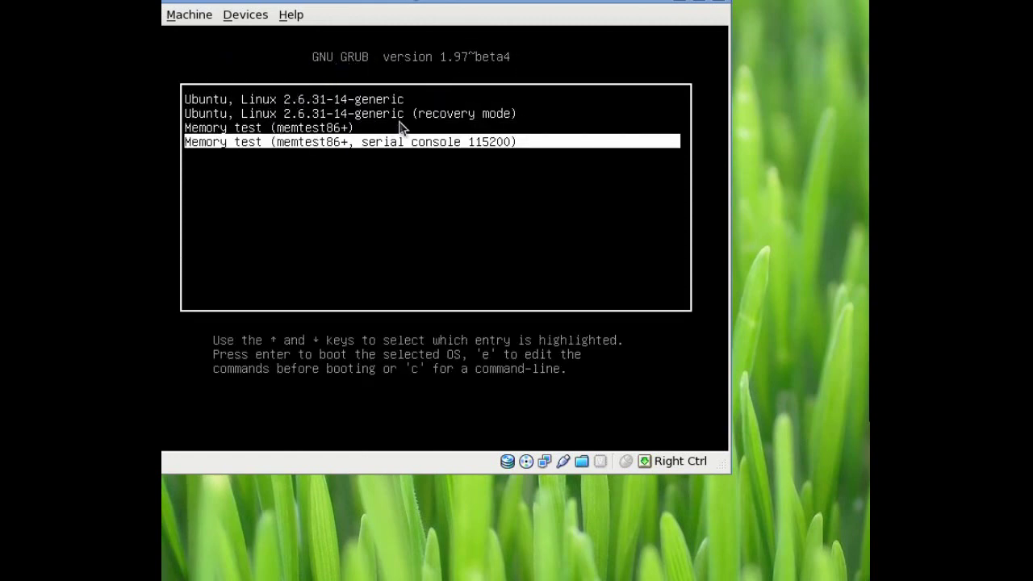
pyautogui.press('Up')
pyautogui.press('Up')
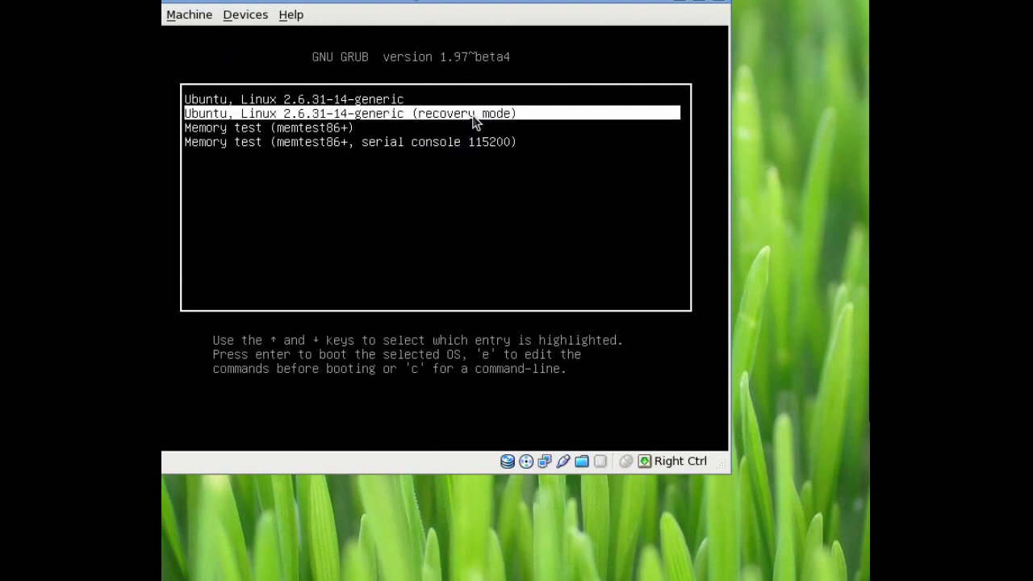
# Review the recovery mode entry's boot commands down to the linux line, and return to the boot menu
pyautogui.press('e')
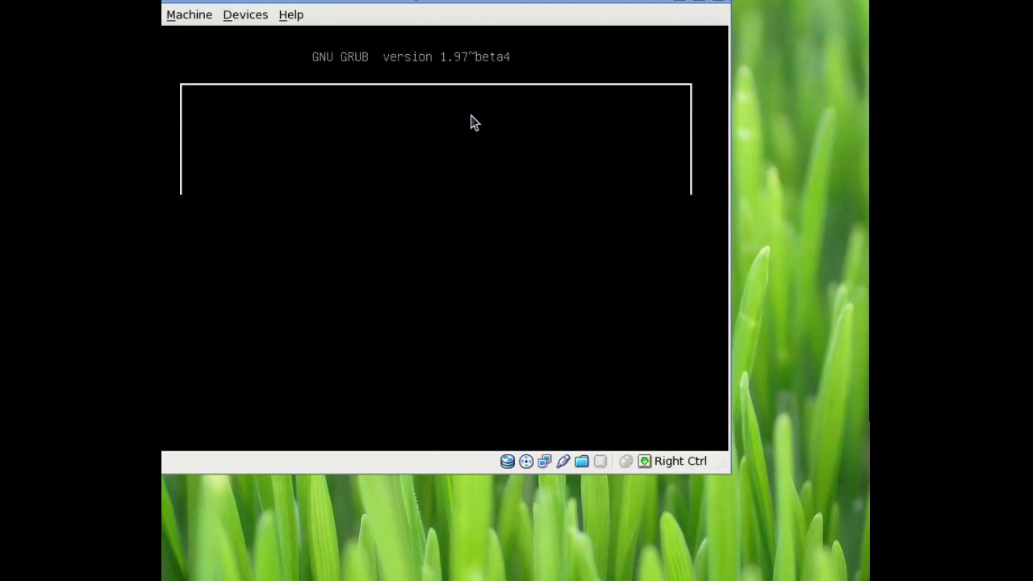
pyautogui.press('Down')
pyautogui.press('Down')
pyautogui.press('Down')
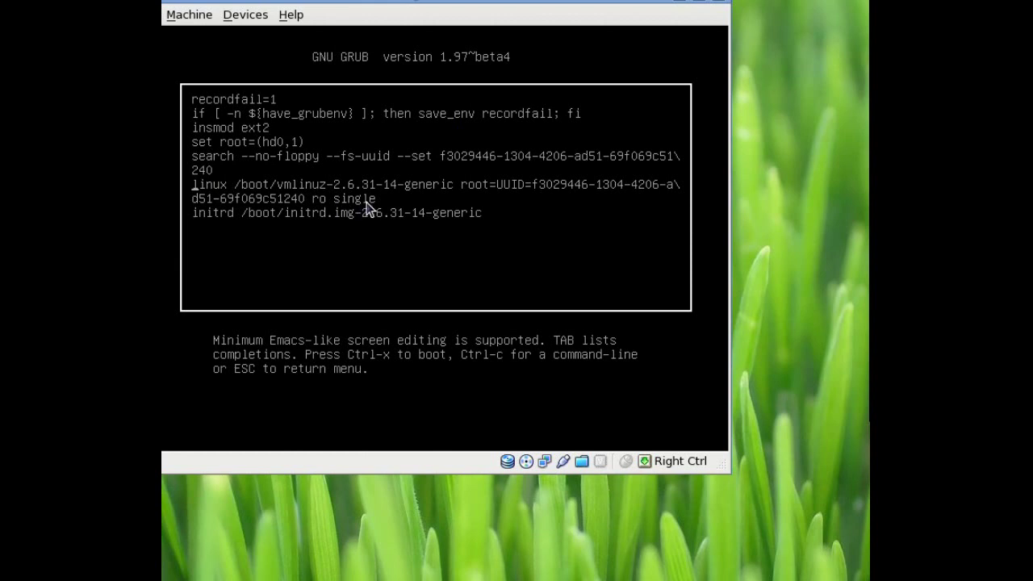
pyautogui.hotkey('ctrl', 'x')
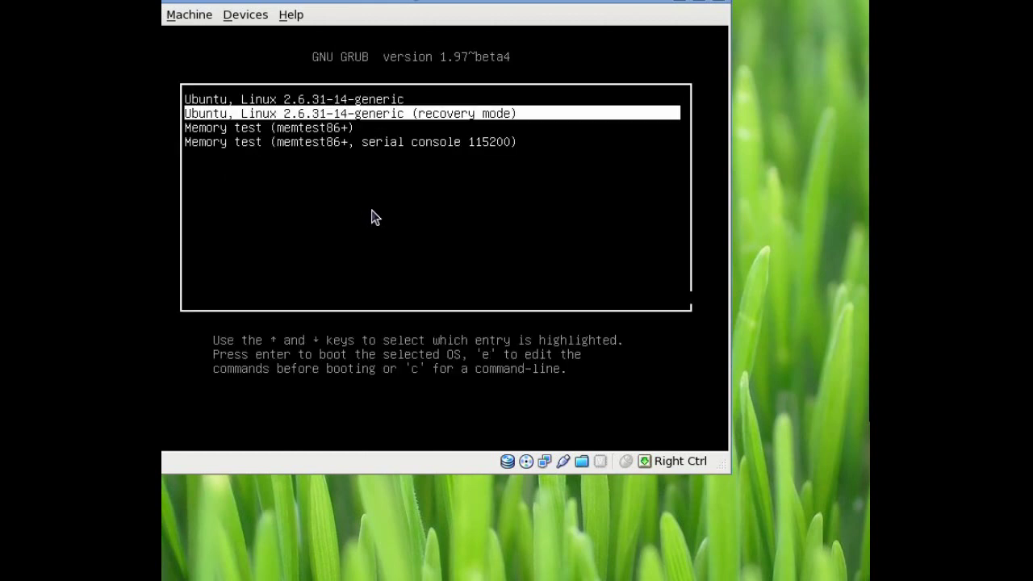
# Boot the recovery mode entry and choose to drop to the root shell prompt in the Recovery Menu
pyautogui.press('Return')
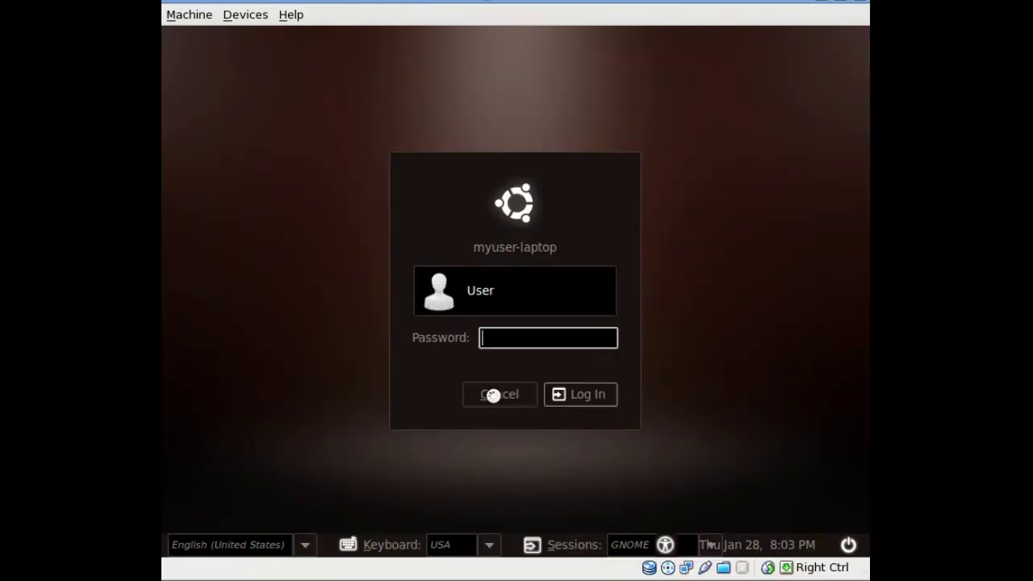
pyautogui.click(494, 395)
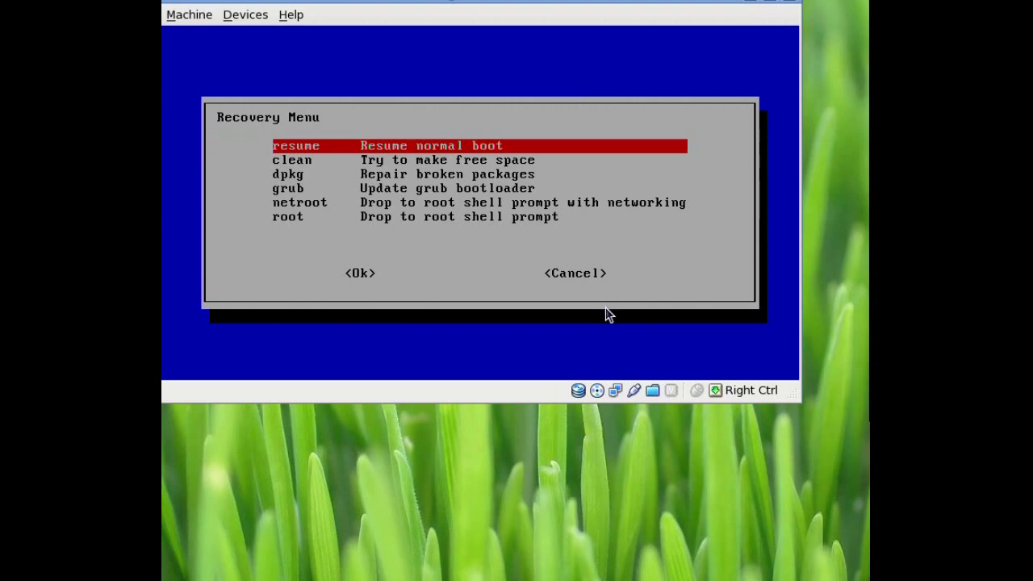
pyautogui.press('Down')
pyautogui.press('Down')
pyautogui.press('Down')
pyautogui.press('Down')
pyautogui.press('Down')
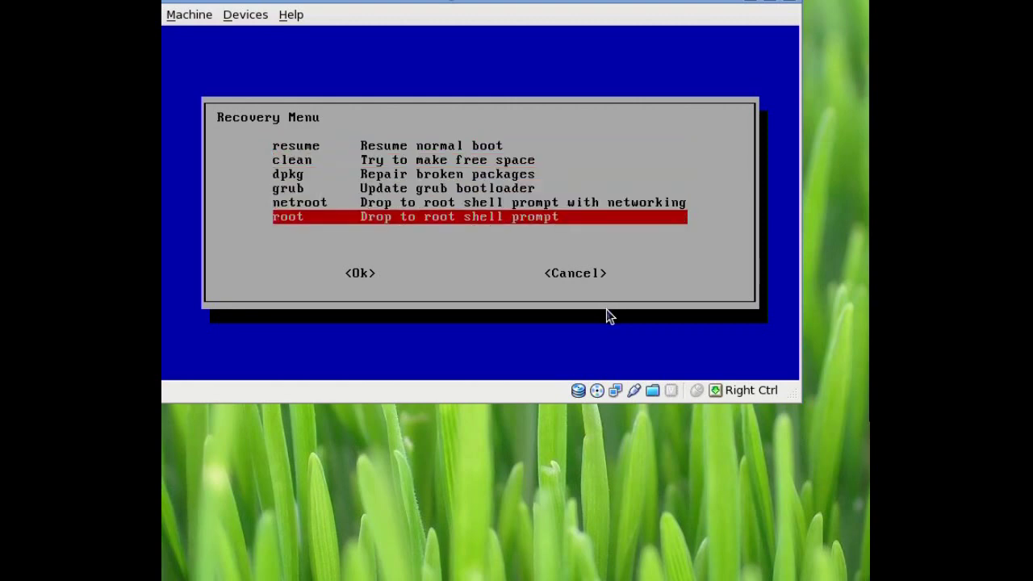
pyautogui.press('Return')
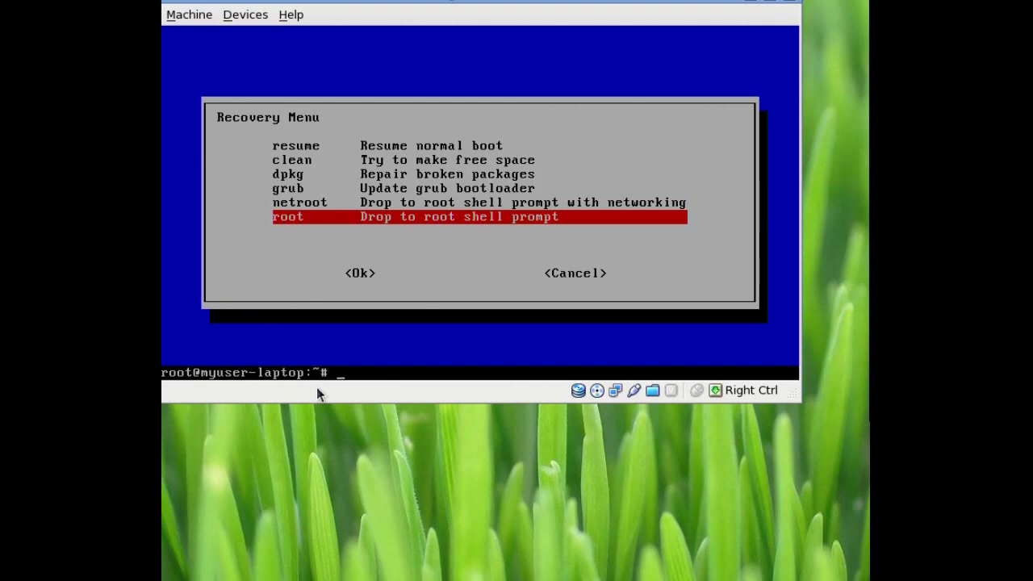
# List the system's user accounts with cat /etc/passwd to look up the account's username
pyautogui.write('cat /')
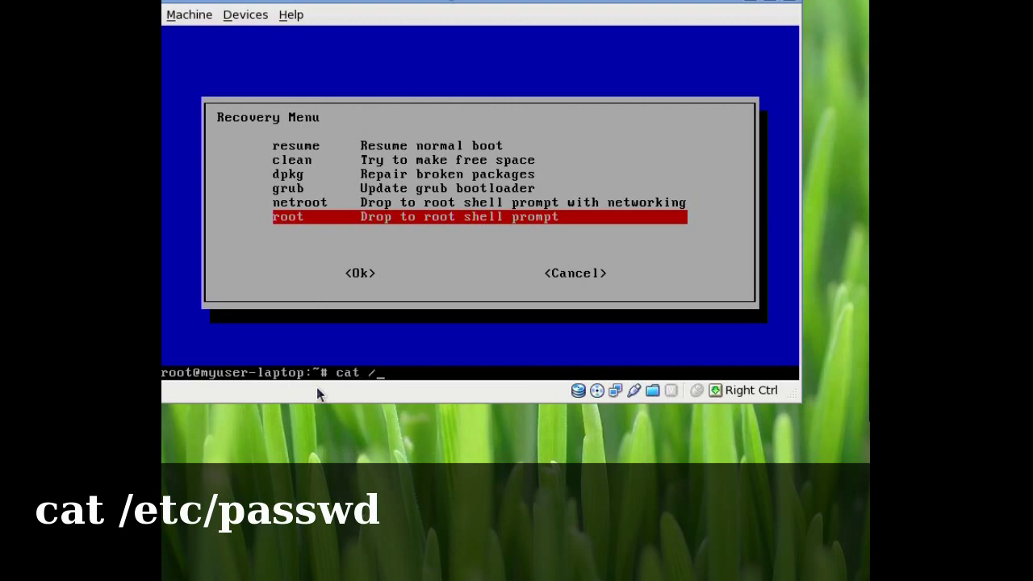
pyautogui.write('etc/passwd')
pyautogui.press('Return')
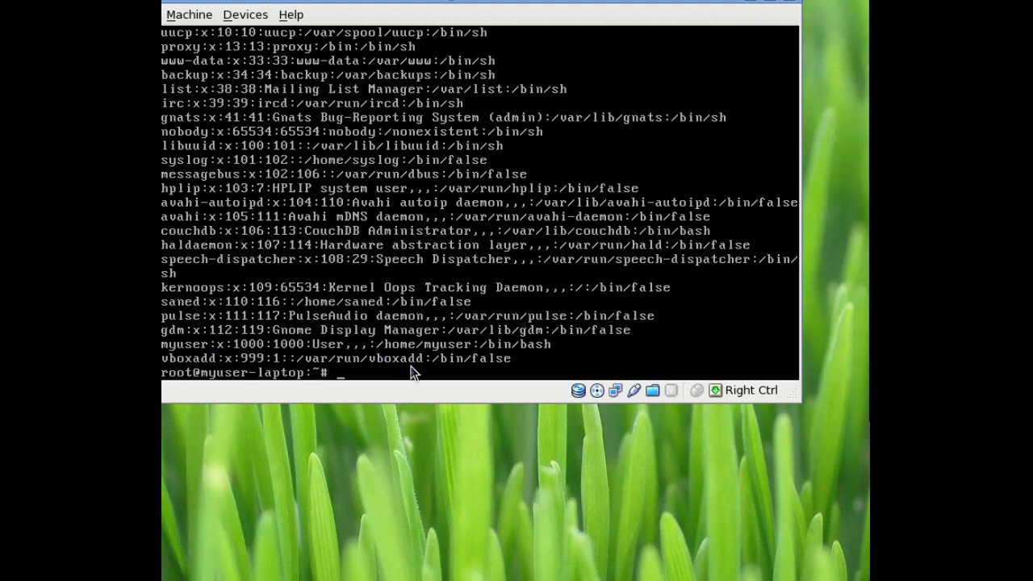
# Run passwd myuser, then enter and retype the account's new UNIX password
pyautogui.write('passwd')
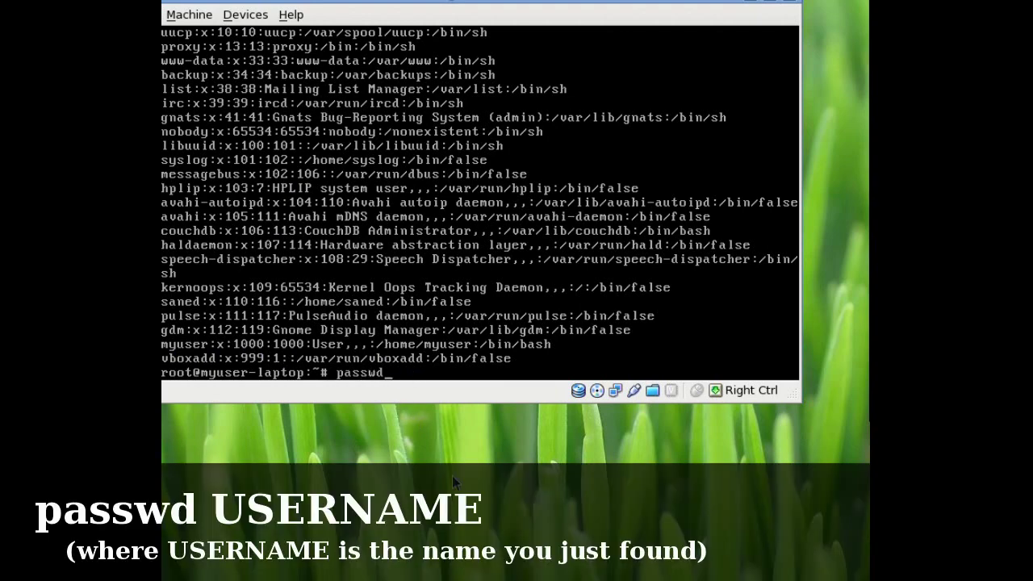
pyautogui.write(' myuser')
pyautogui.press('Return')
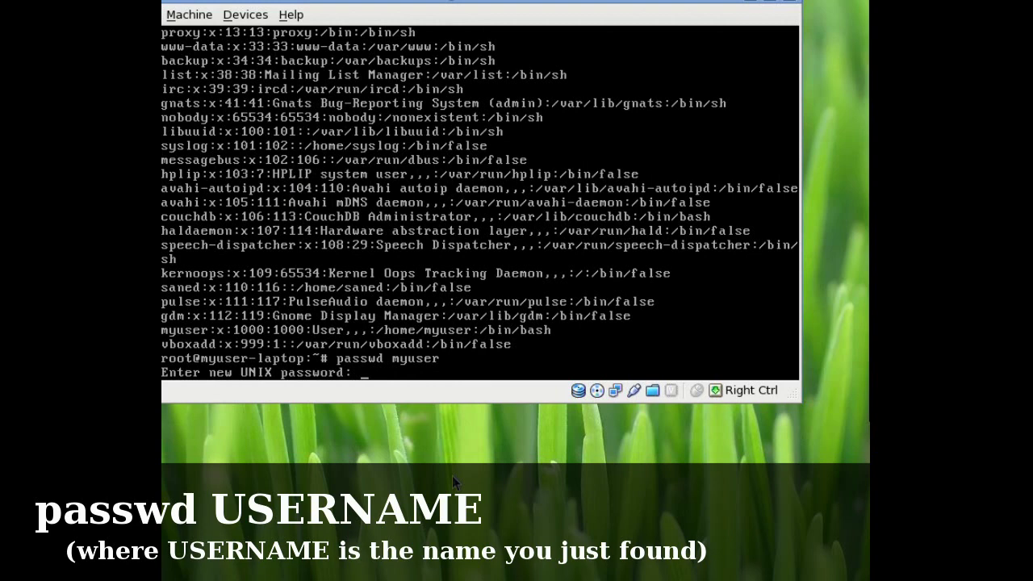
pyautogui.press('Return')
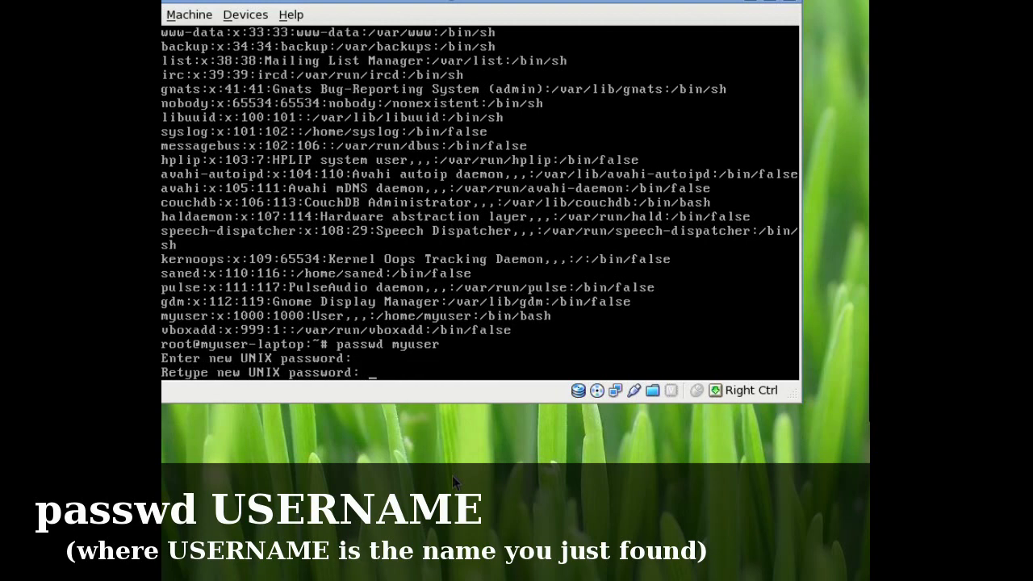
pyautogui.press('Return')
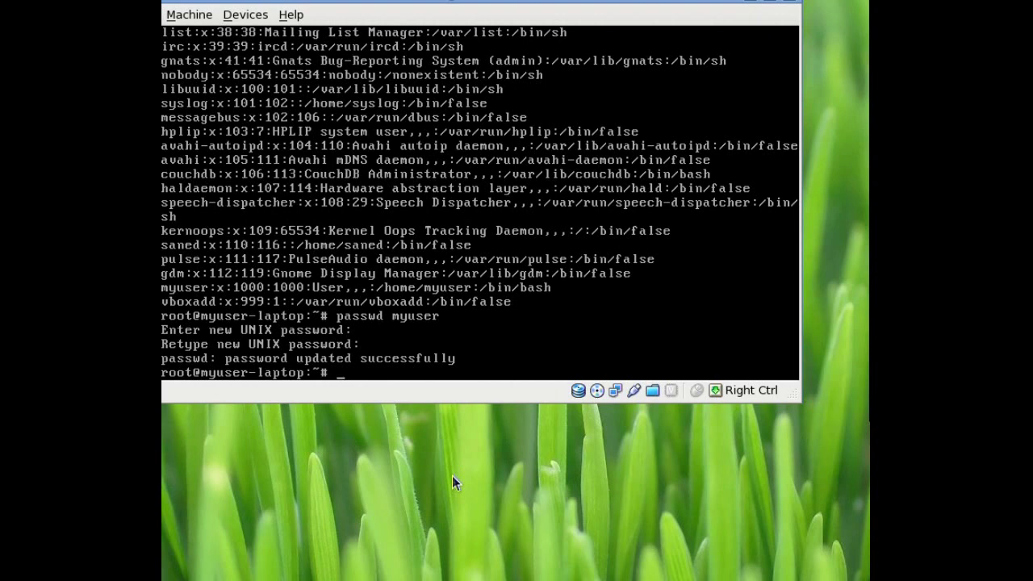
# Reboot the machine from the root shell and boot the regular Ubuntu, Linux 2.6.31-14-generic entry
pyautogui.write('reboot')
pyautogui.press('Return')
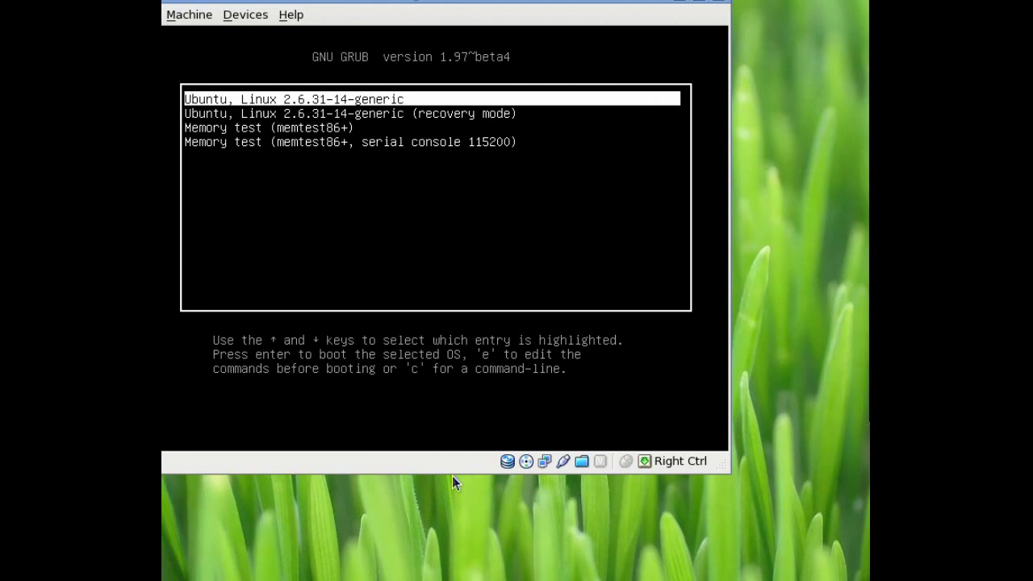
pyautogui.press('Return')
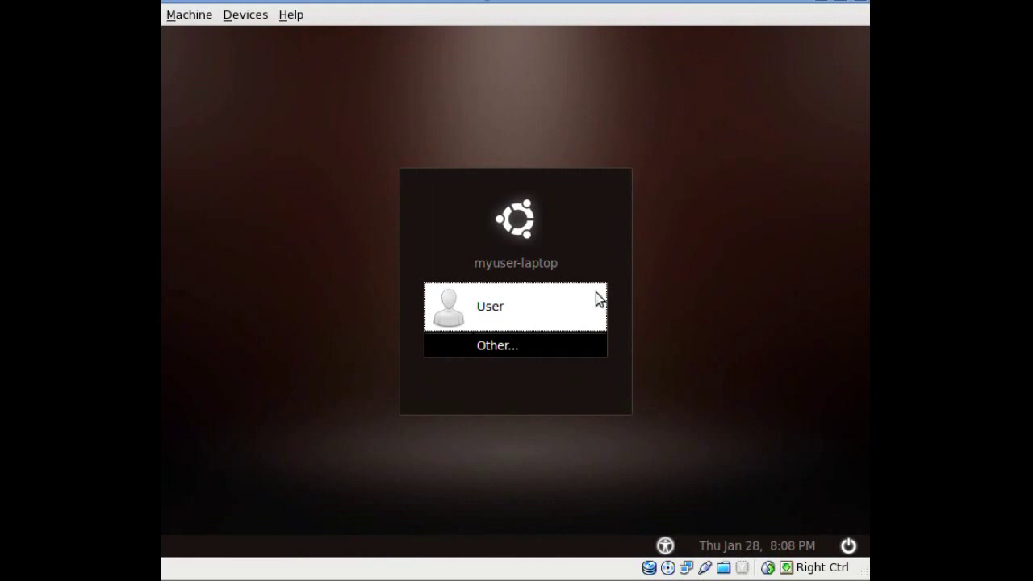
# Log in as User by entering the new account password
pyautogui.click(528, 306)
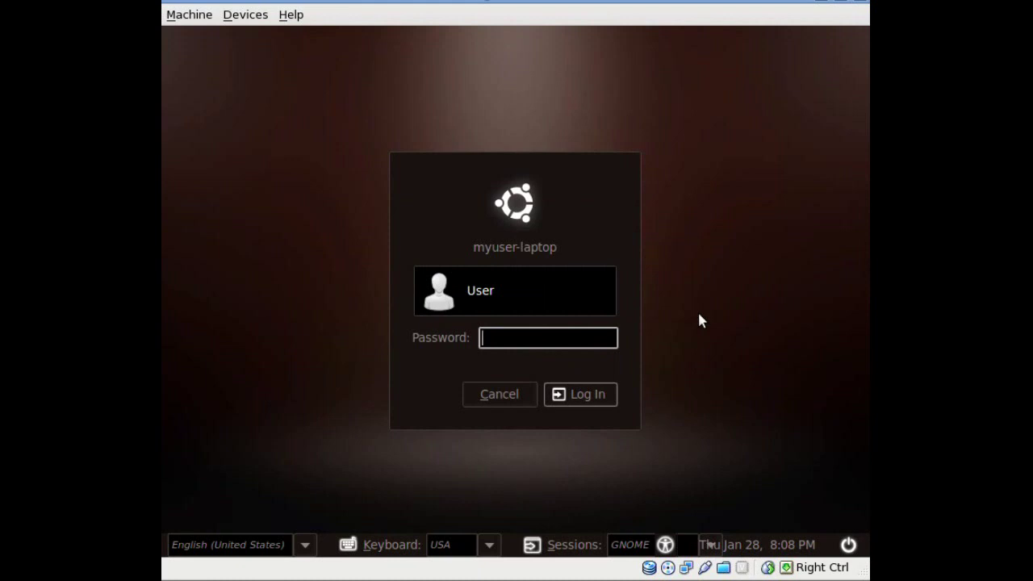
pyautogui.write('*********')
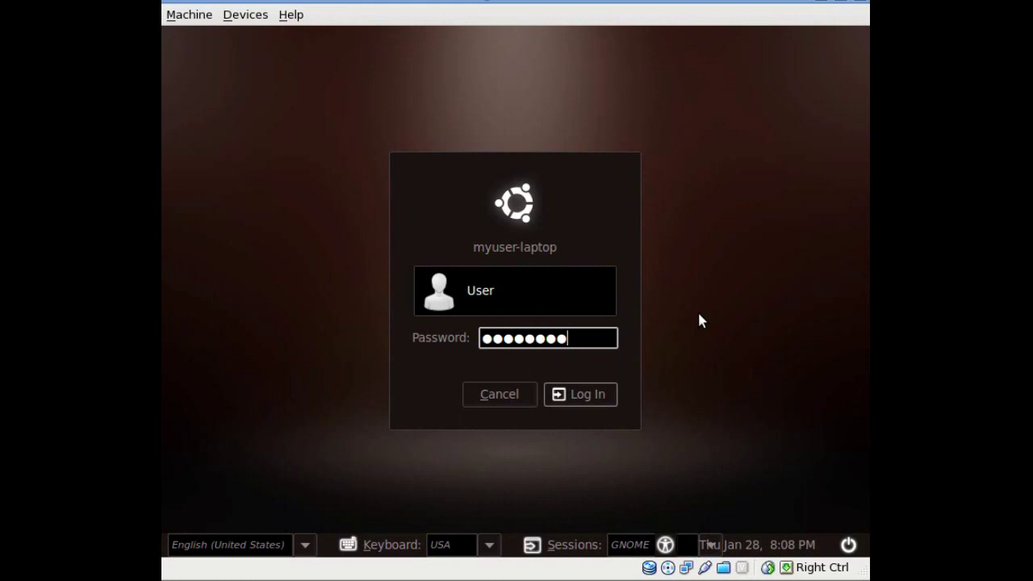
pyautogui.press('Return')
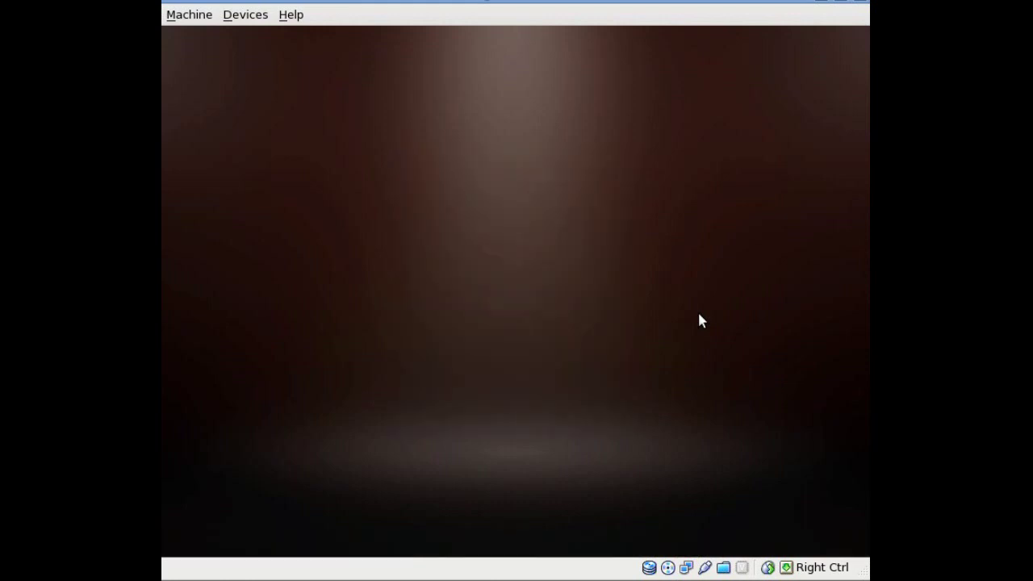